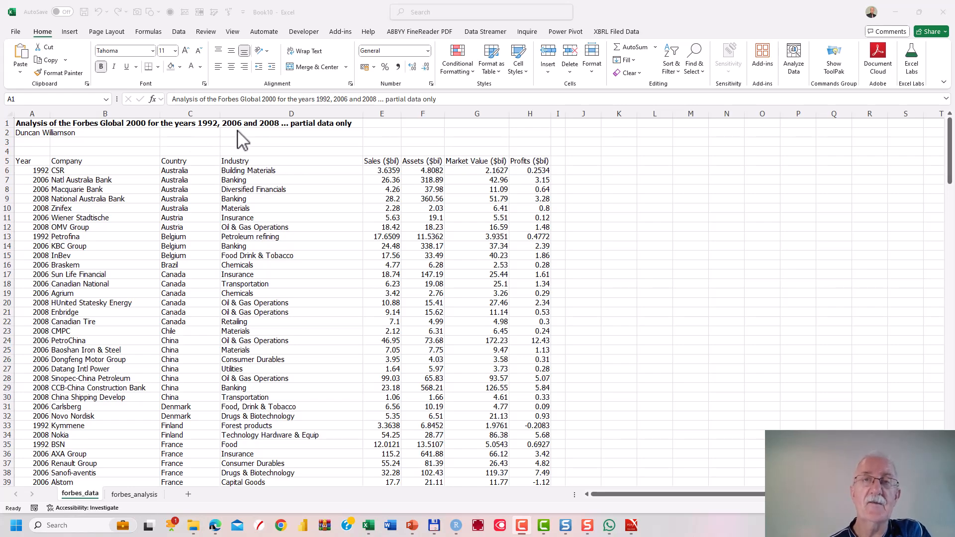
Check how far the company list on the forbes_data sheet extends, and return to the sheet's start
left_click(100, 170)
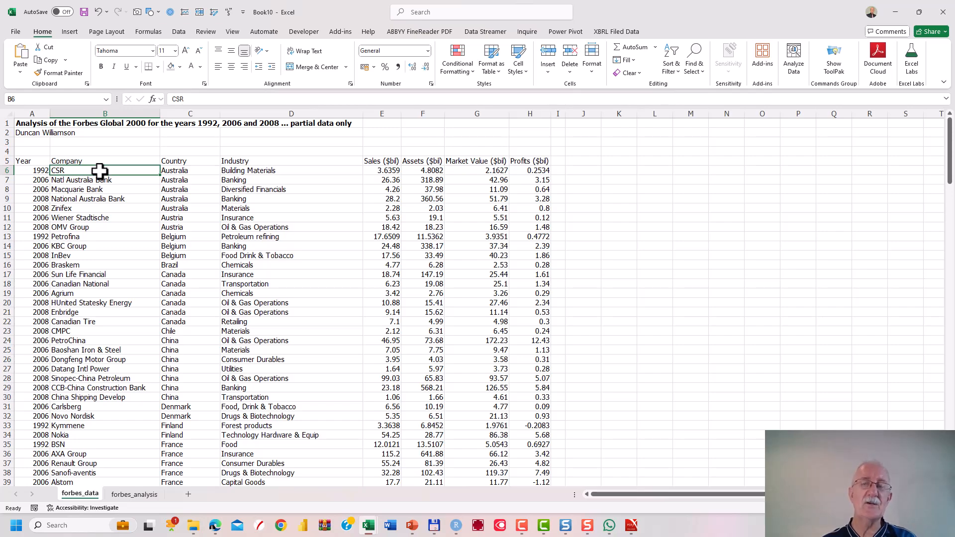
key("ctrl+Down")
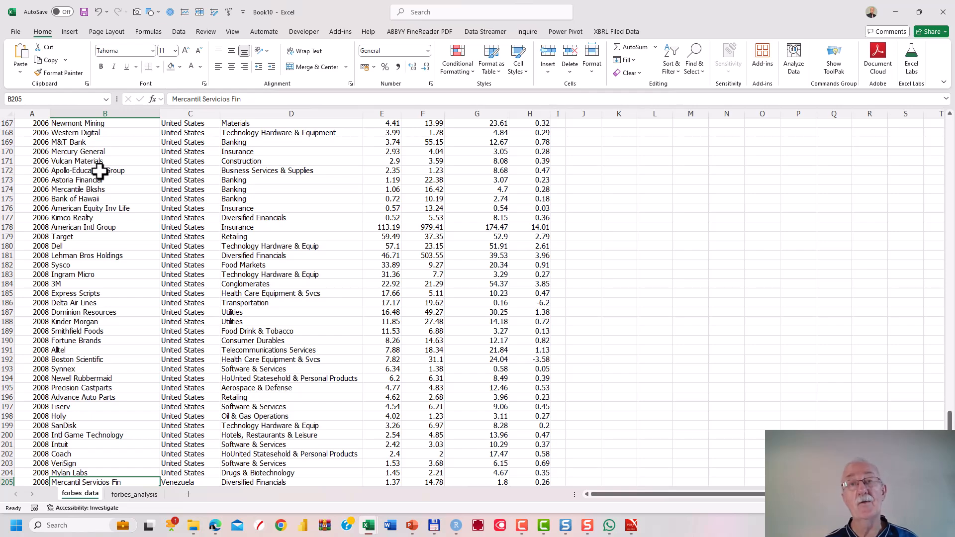
key("ctrl+Home")
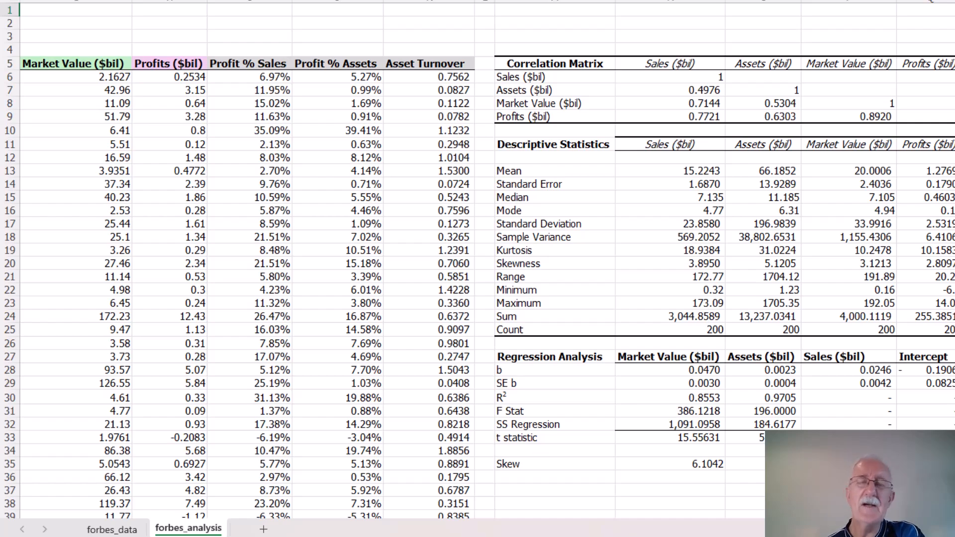
Inspect the LINEST formula behind the Market Value coefficient b in the Regression Analysis table on forbes_analysis
left_click(670, 370)
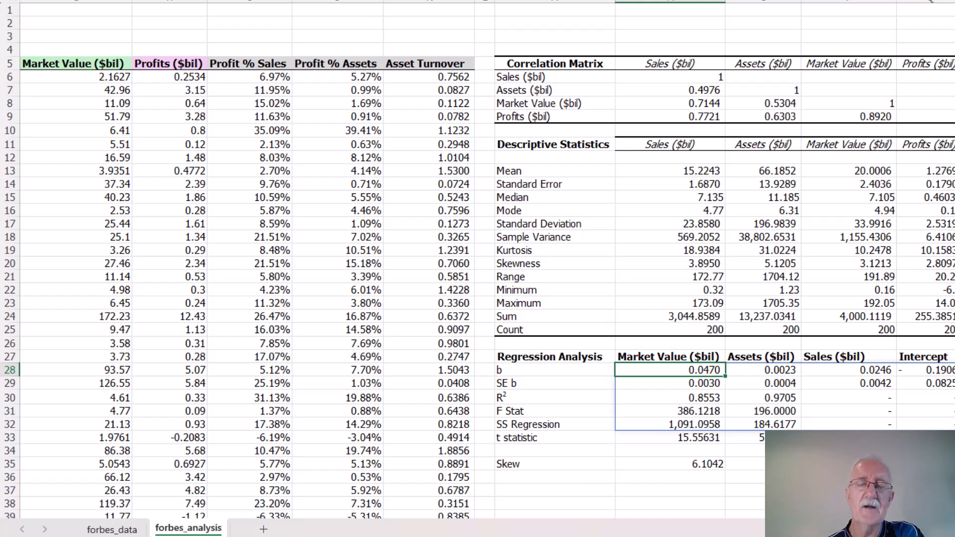
scroll(477, 269, "up", 3)
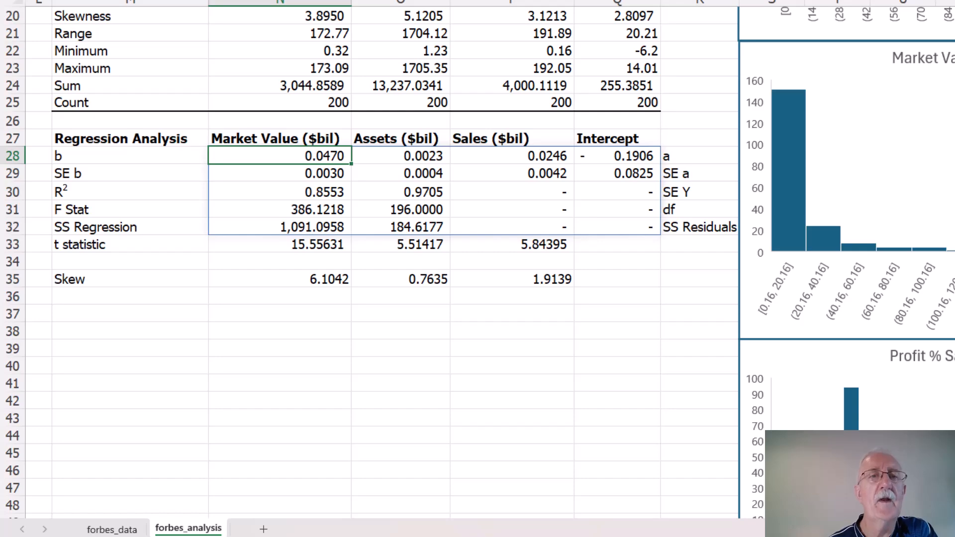
double_click(253, 156)
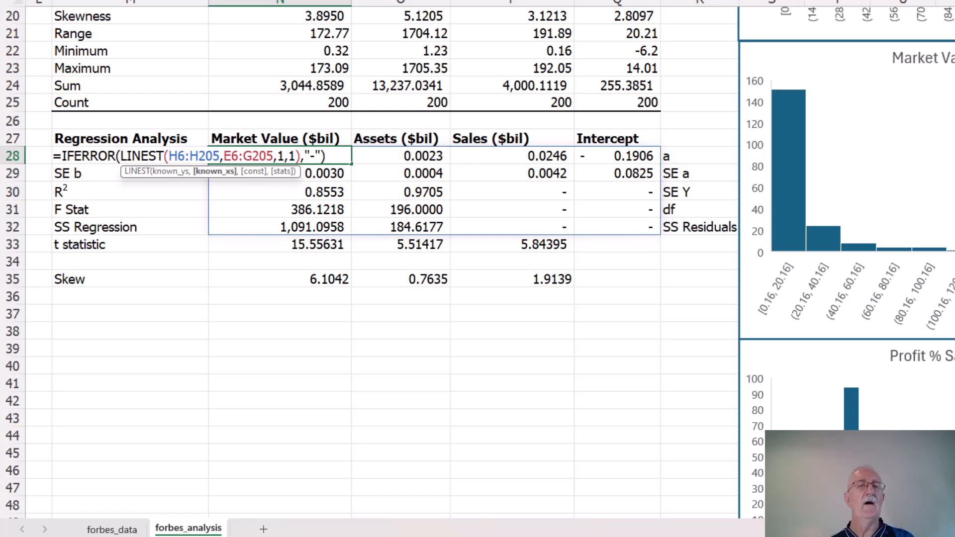
key("Escape")
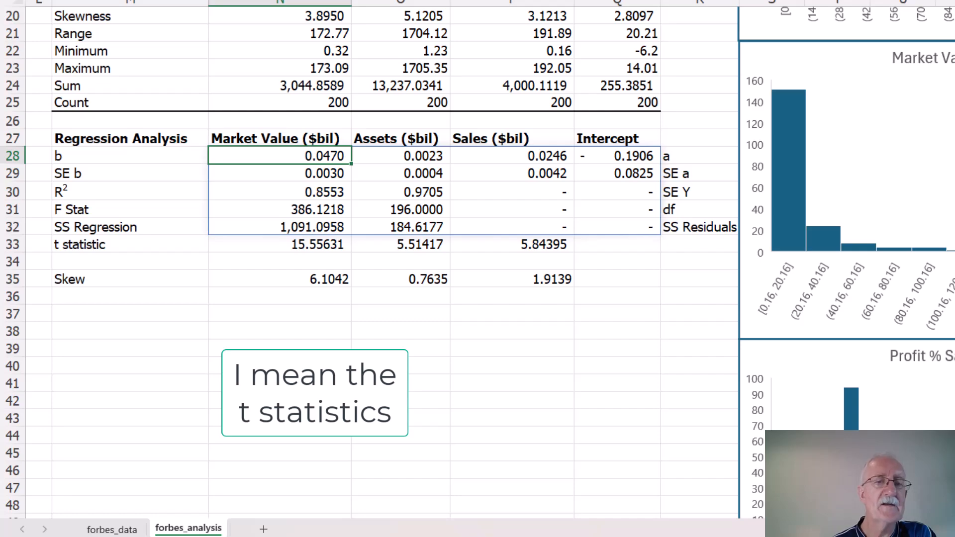
Reduce the three t statistic values in the Regression Analysis table to four decimal places
left_click_drag(309, 244, 555, 244)
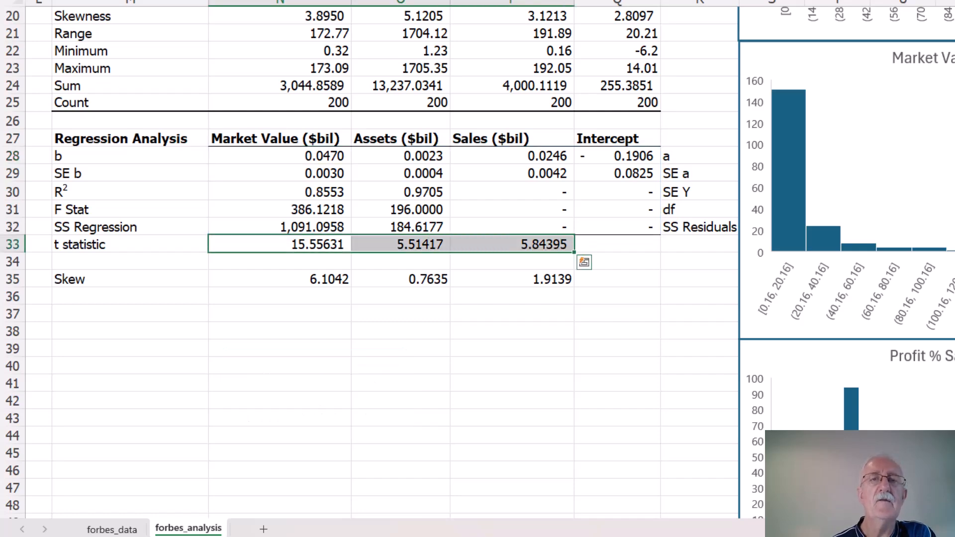
key("alt+h")
key("9")
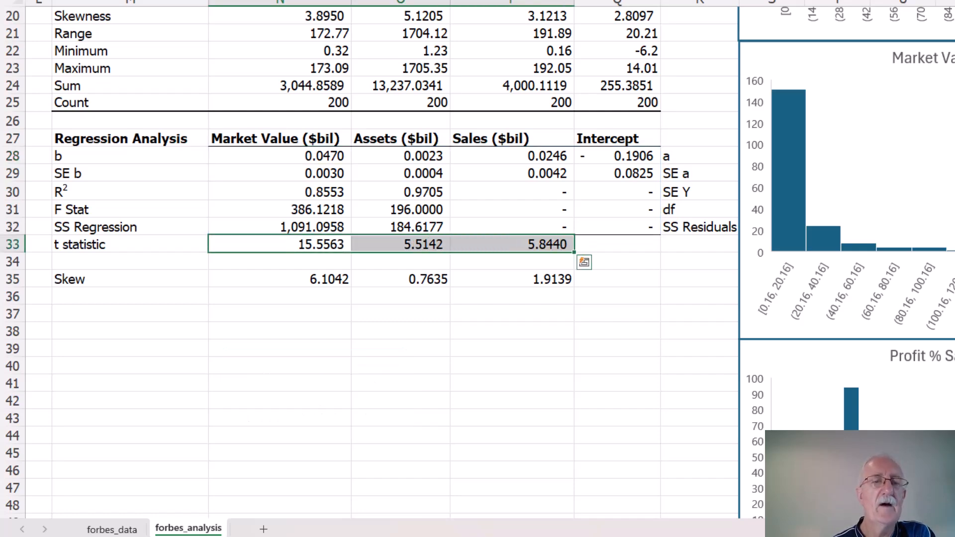
Inspect the formula behind the Market Value t statistic and leave it without editing
key("F2")
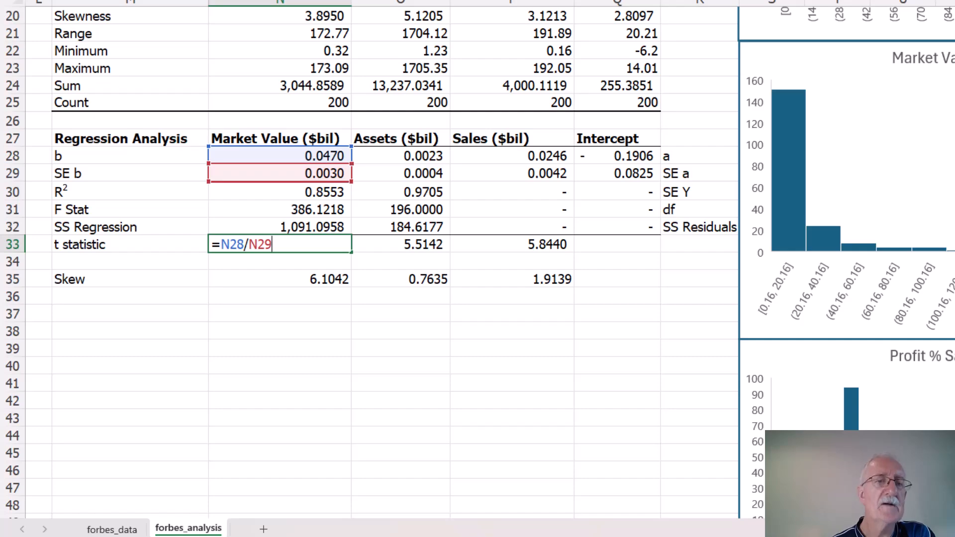
key("Escape")
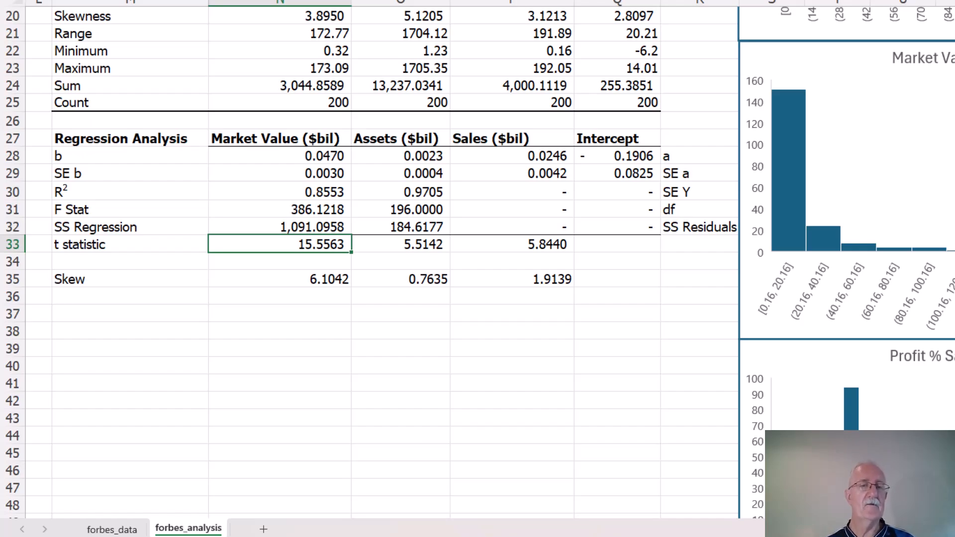
left_click(280, 351)
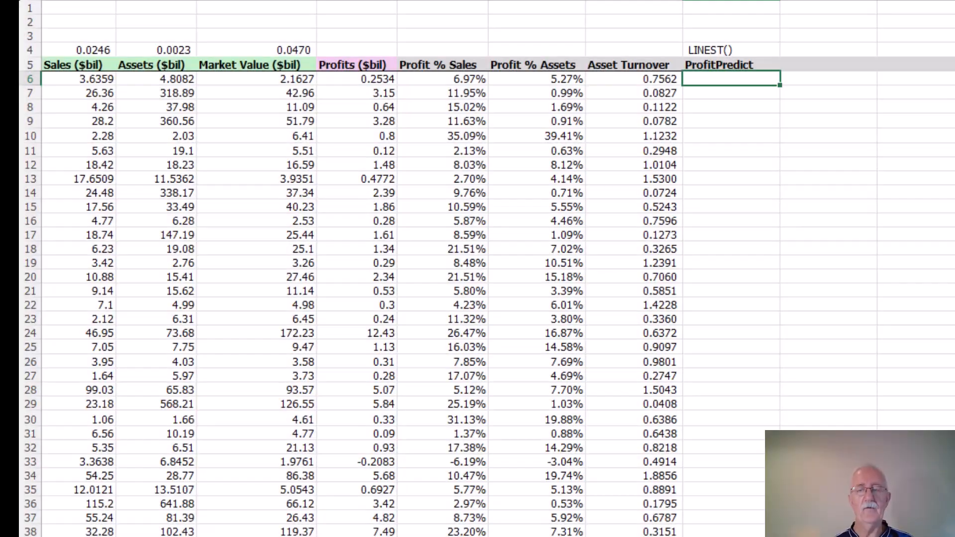
Enter =SUMPRODUCT($E$4#,E6:G6)+$T$28 in the first ProfitPredict cell under LINEST()
type("=SUMPRODUCT(")
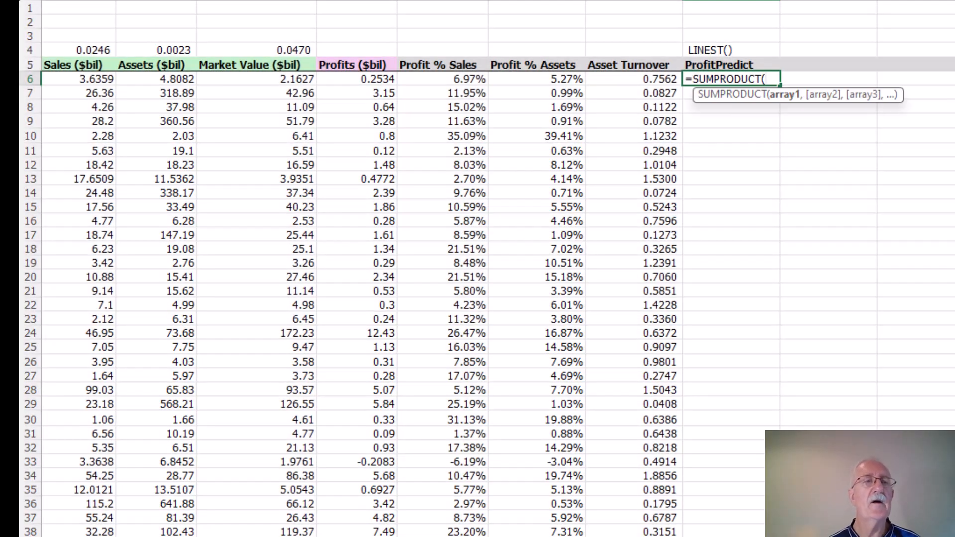
left_click_drag(79, 50, 264, 50)
key("F4")
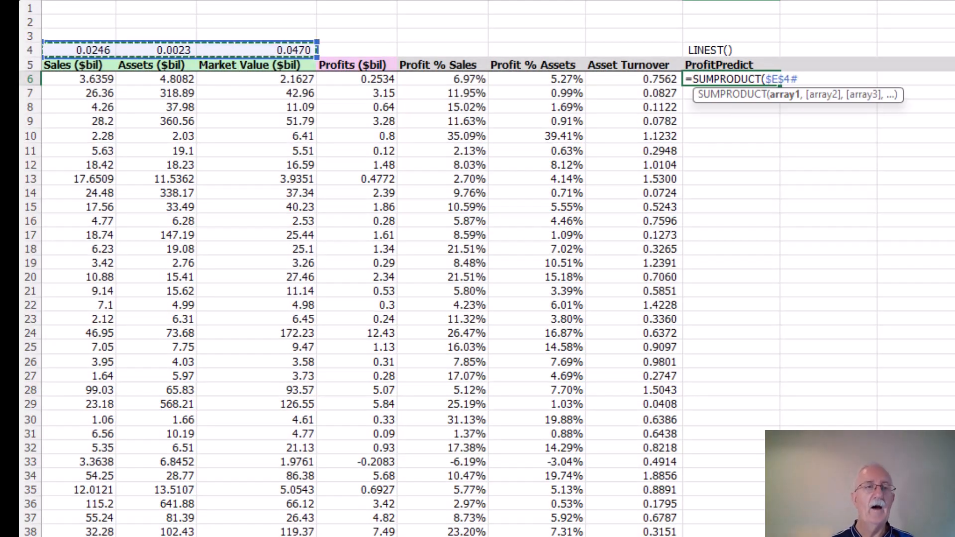
type(",")
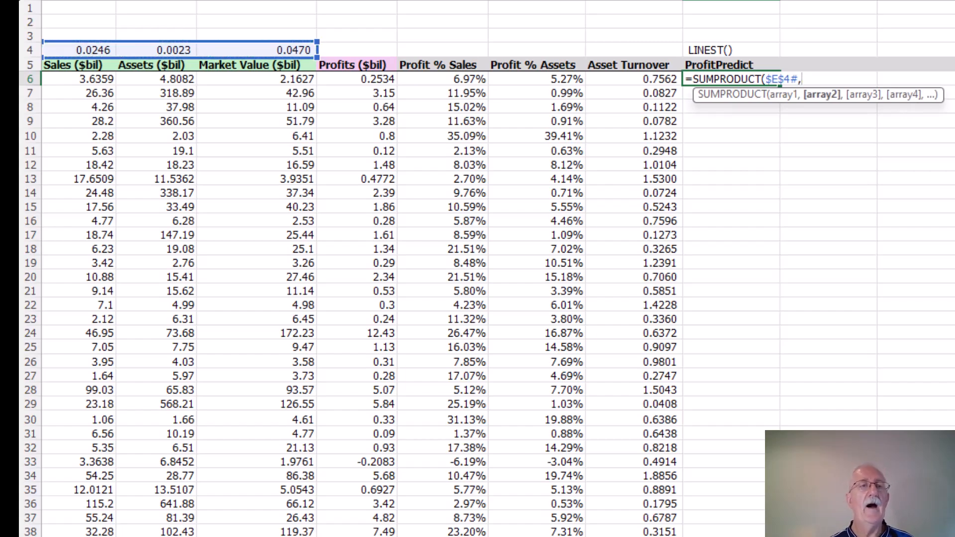
left_click_drag(195, 83, 315, 84)
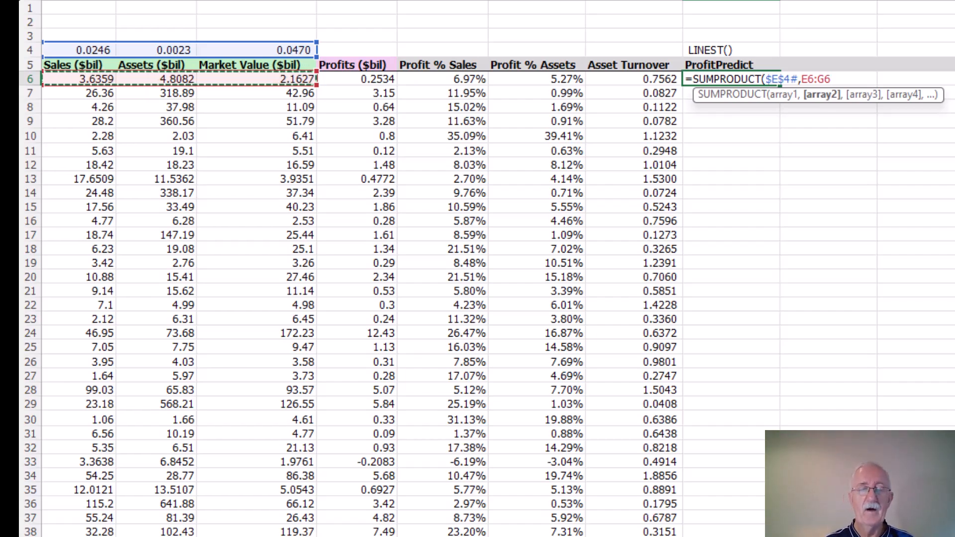
type(")")
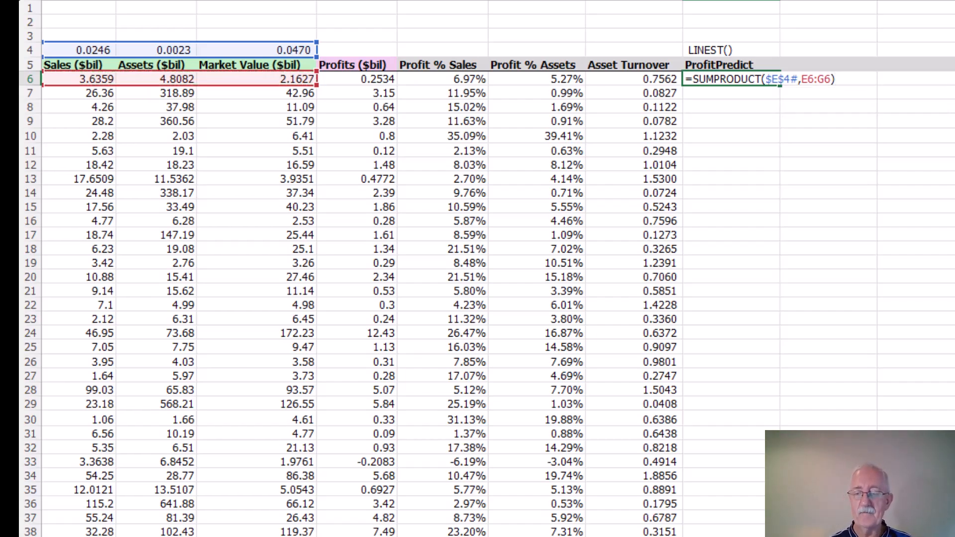
type("+")
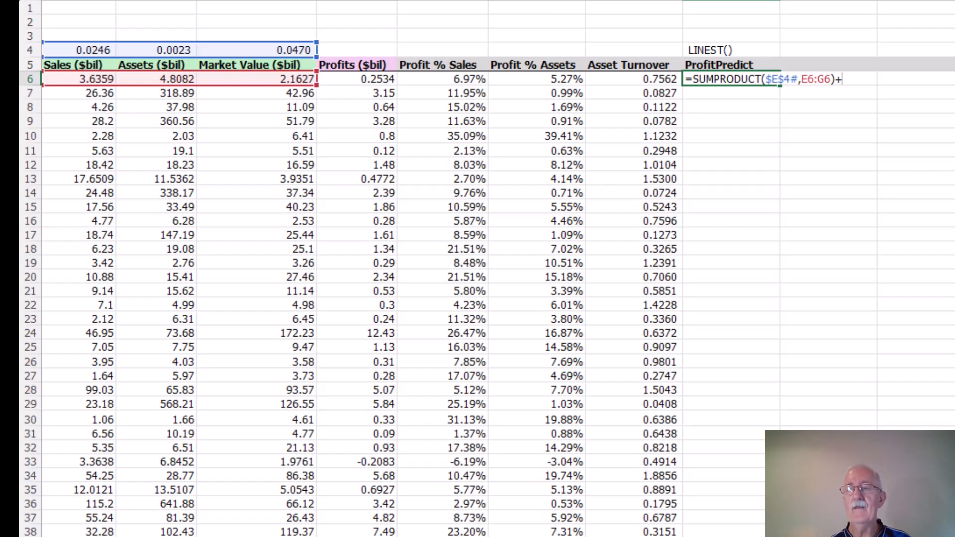
type("$T$28")
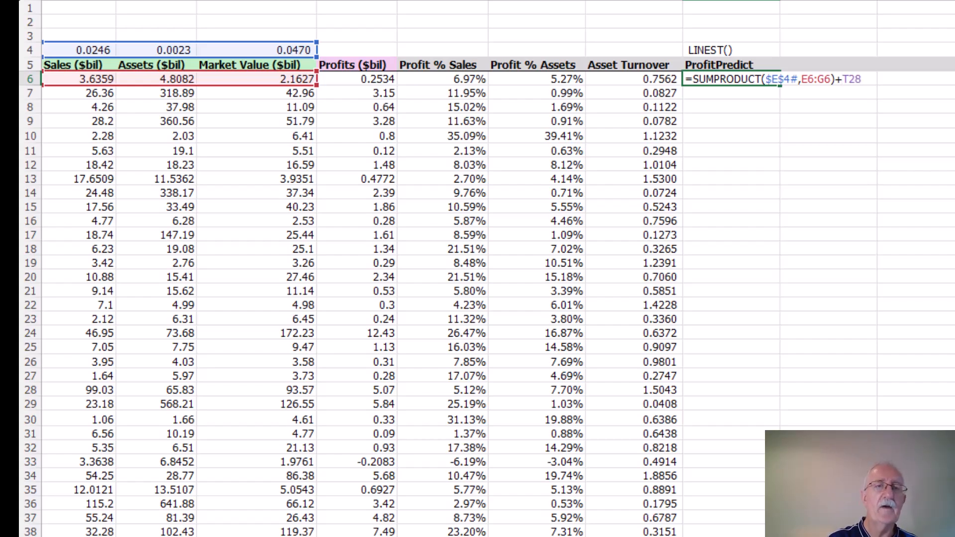
key("F4")
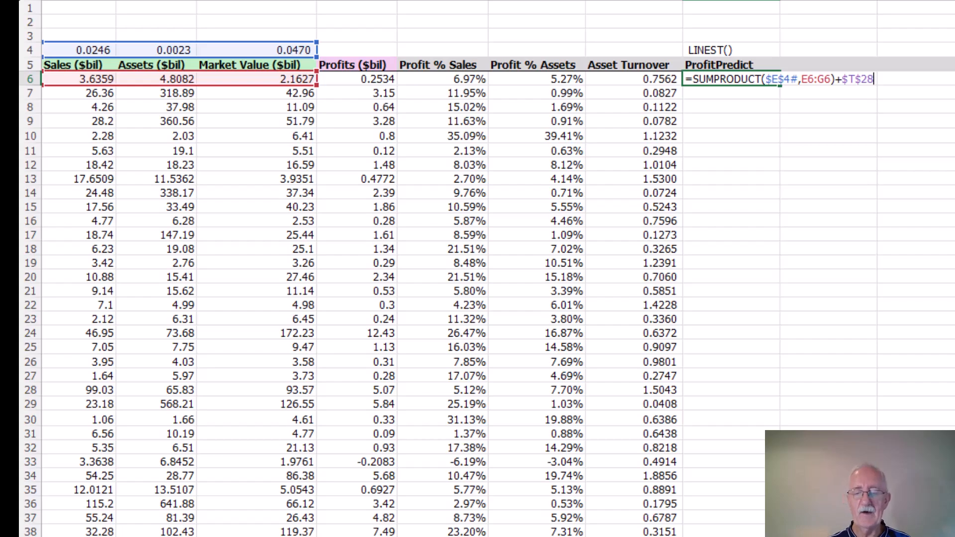
key("Return")
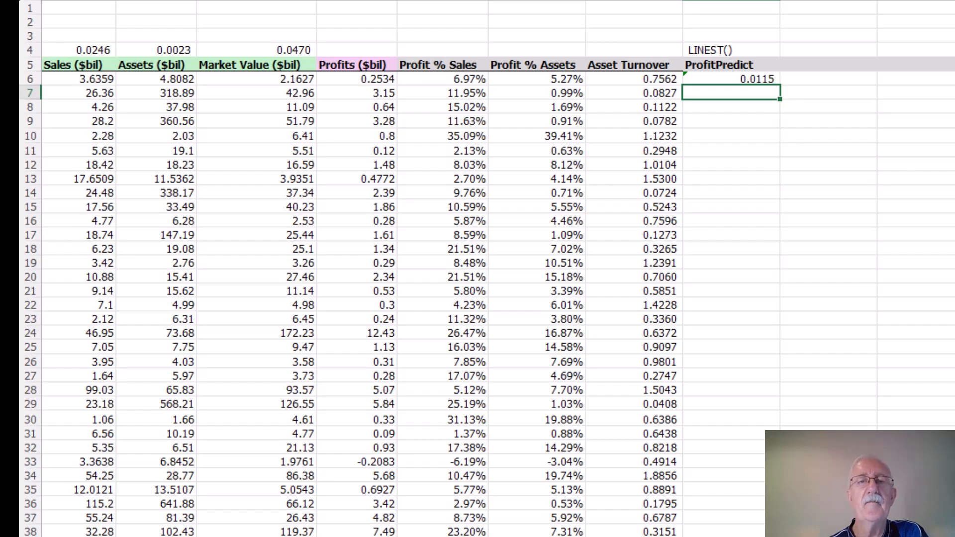
Fill the ProfitPredict formula down the whole column and ignore the omitted-adjacent-cells error on the filled cells
left_click(731, 79)
double_click(780, 86)
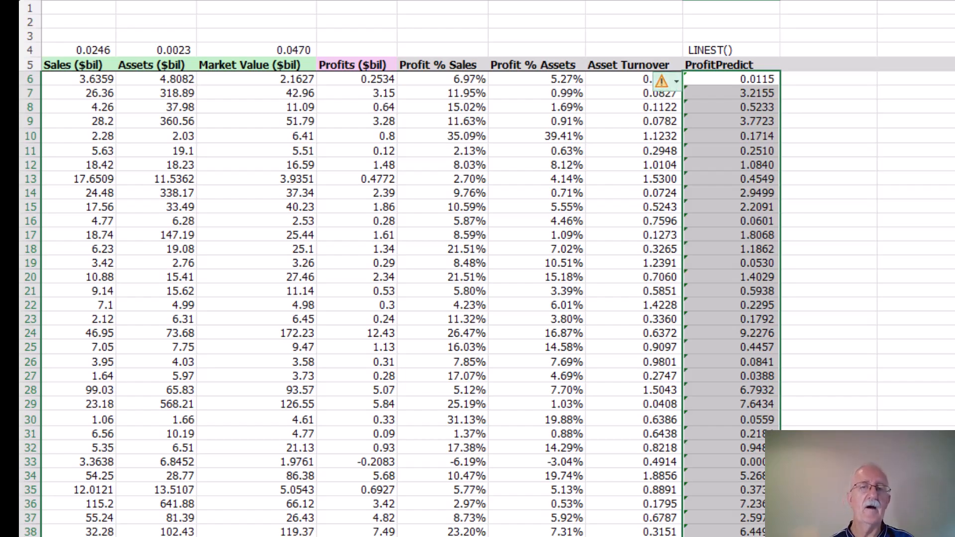
left_click(667, 81)
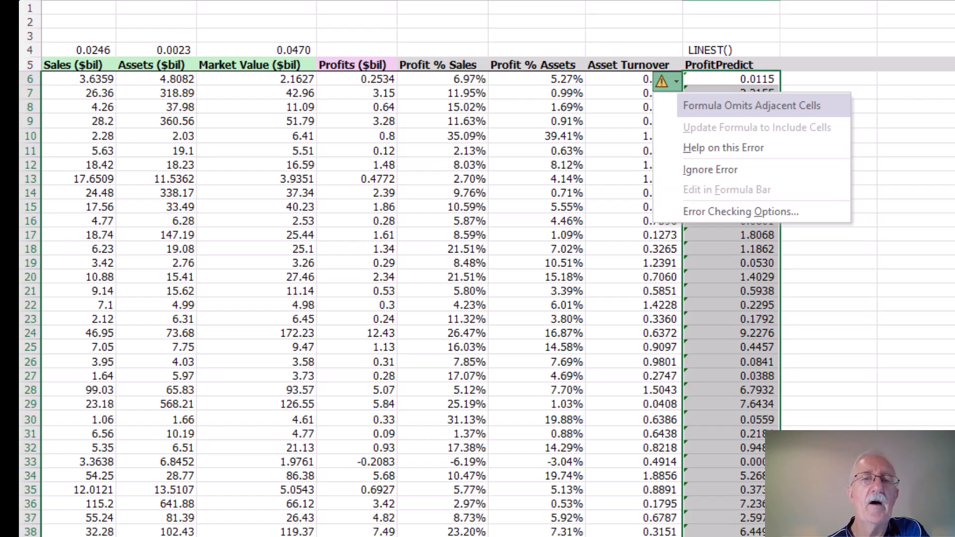
left_click(710, 170)
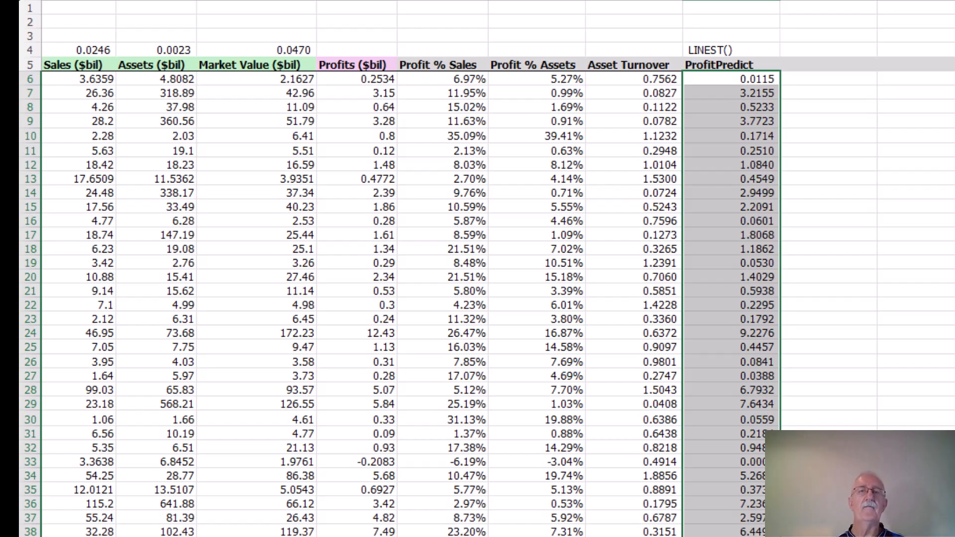
key("ctrl+Home")
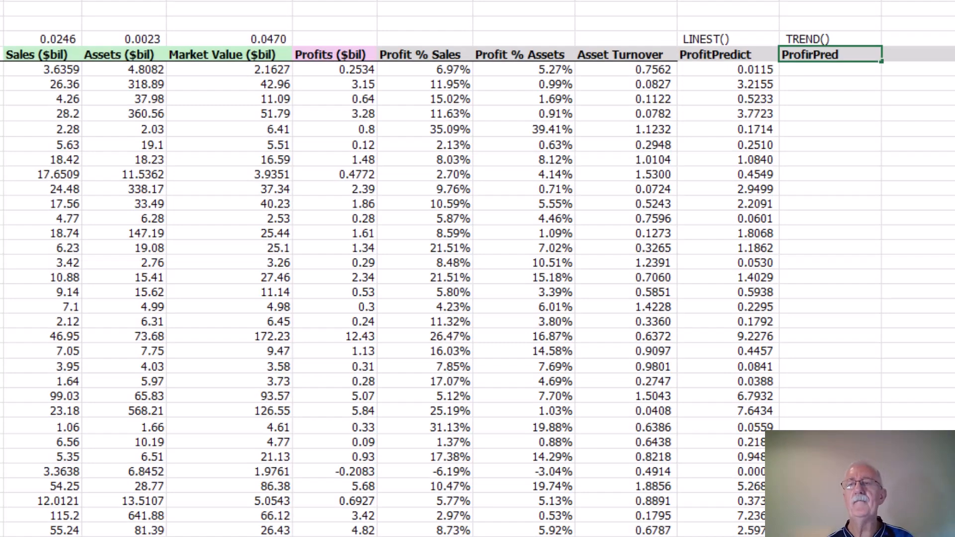
Start a TREND formula in the first ProfirPred cell with the profits range H6:H205 as known_ys
left_click(830, 70)
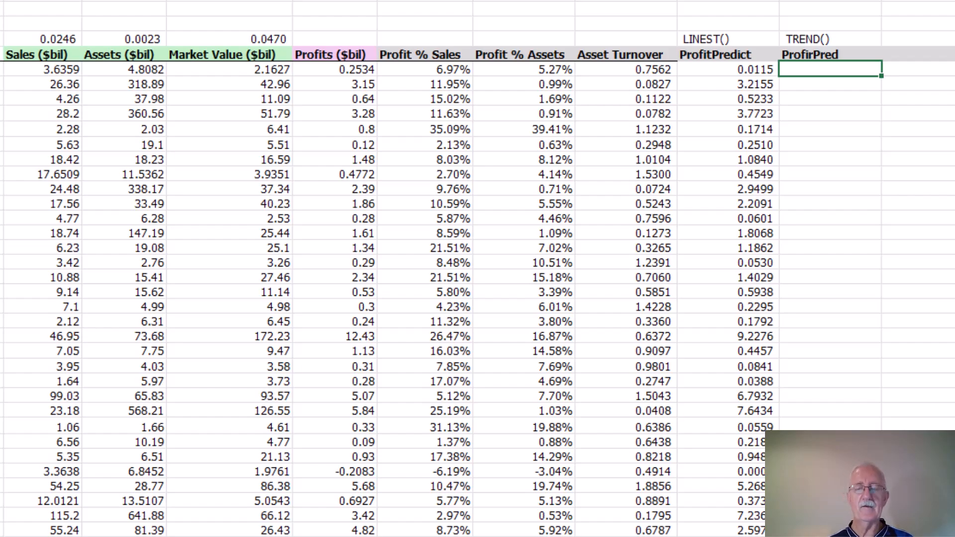
type("=t")
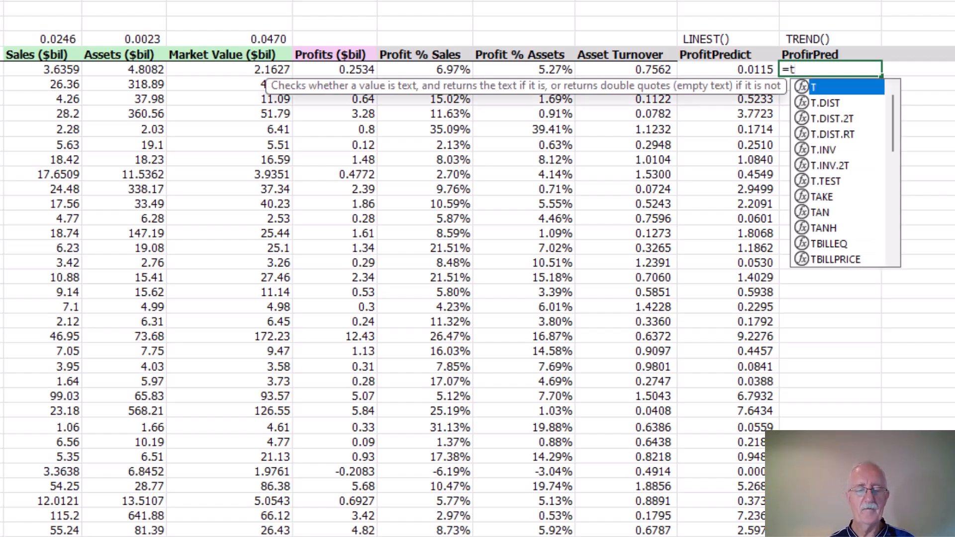
type("ren")
key("Tab")
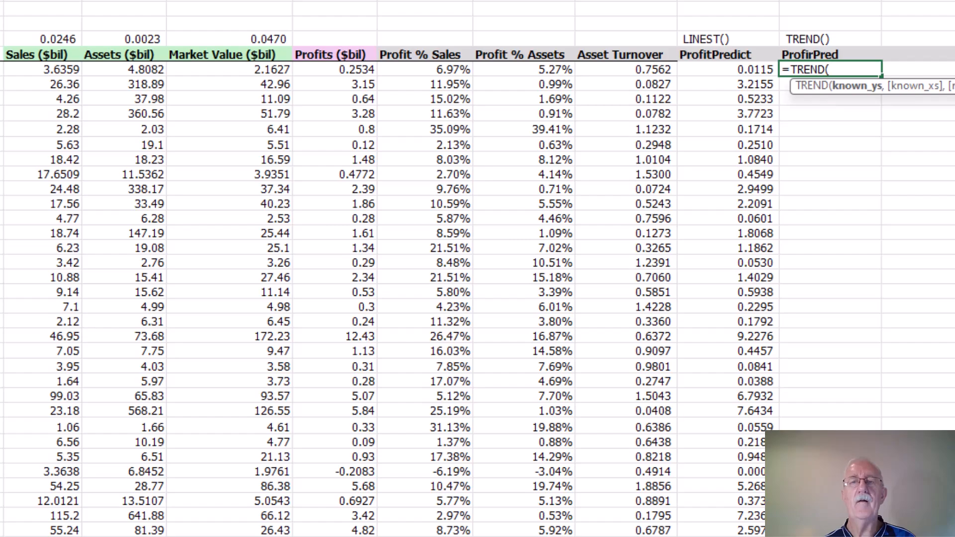
left_click(334, 70)
key("ctrl+shift+Down")
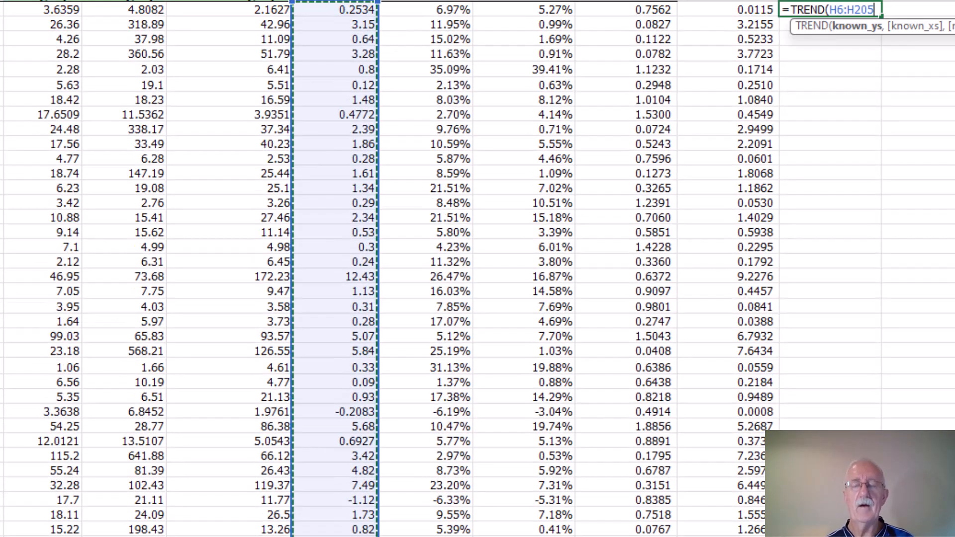
type(",")
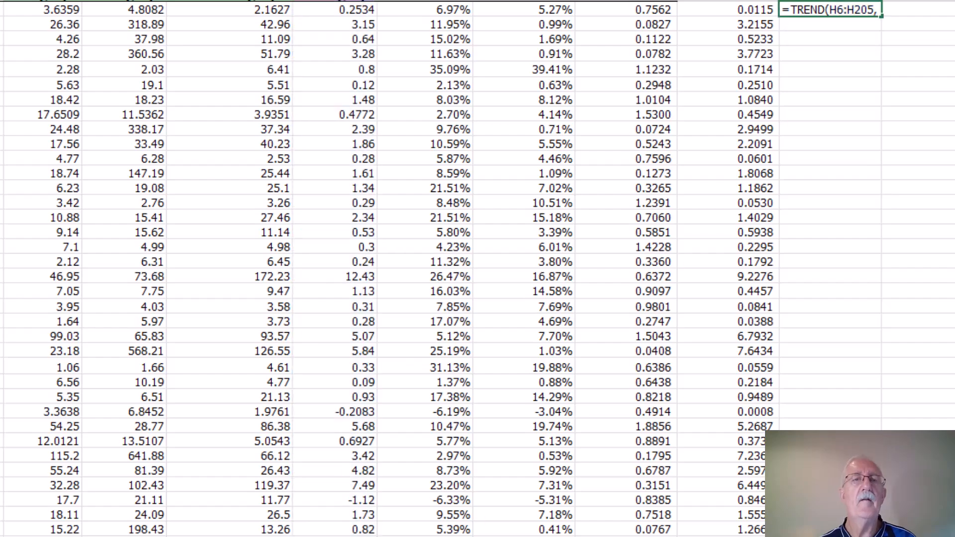
Complete the TREND formula with the Sales, Assets and Market Value range E6:G205 as known_xs, giving =TREND(H6:H205,E6:G205)
left_click(42, 10)
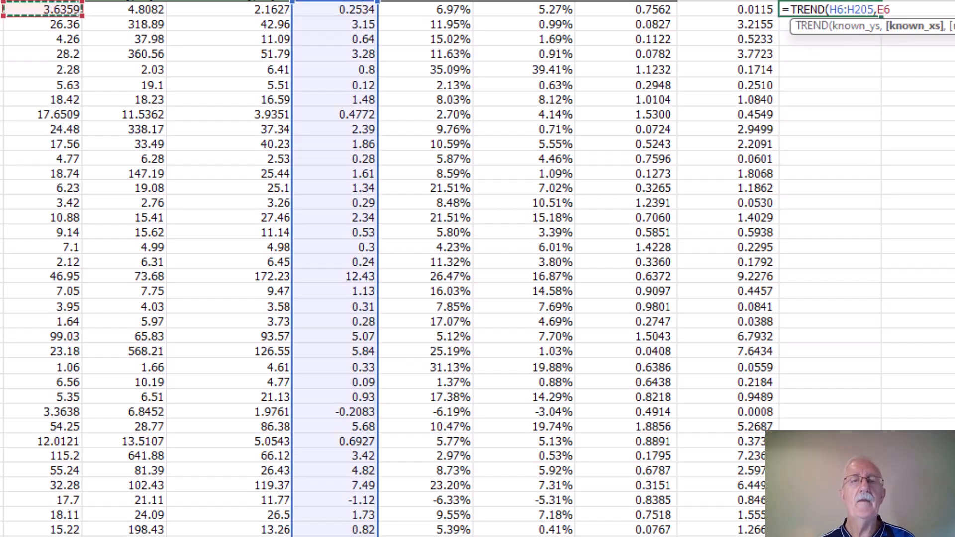
key("ctrl+shift+Down")
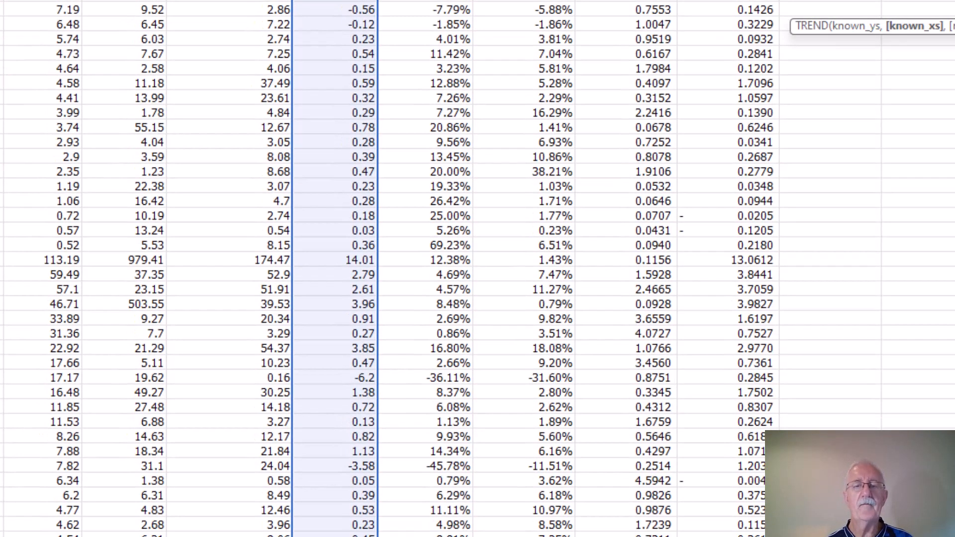
key("ctrl+BackSpace")
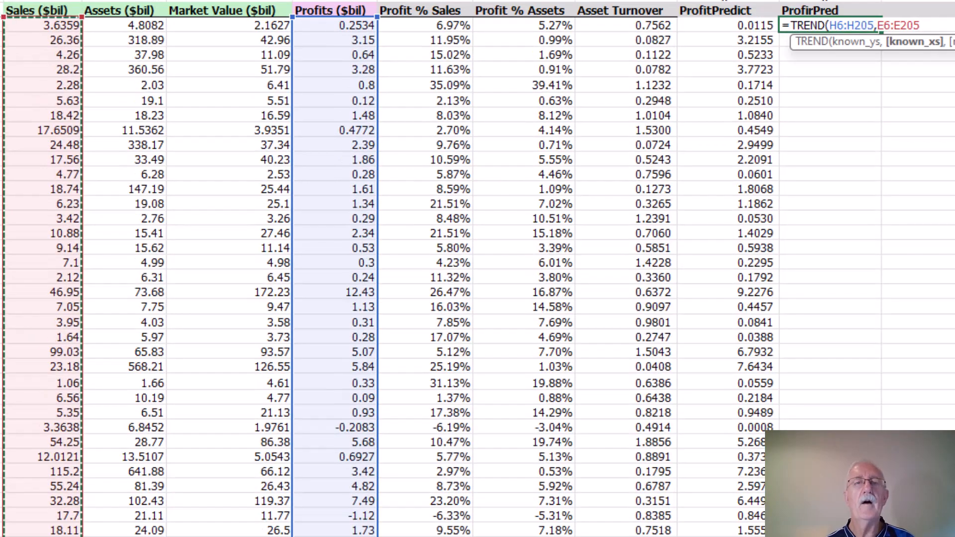
key("shift+Right")
key("shift+Right")
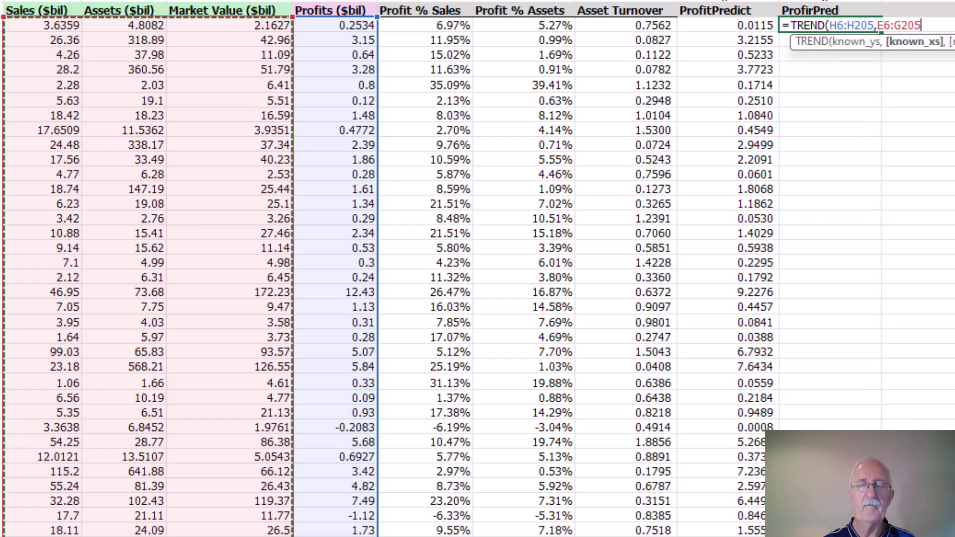
type(")")
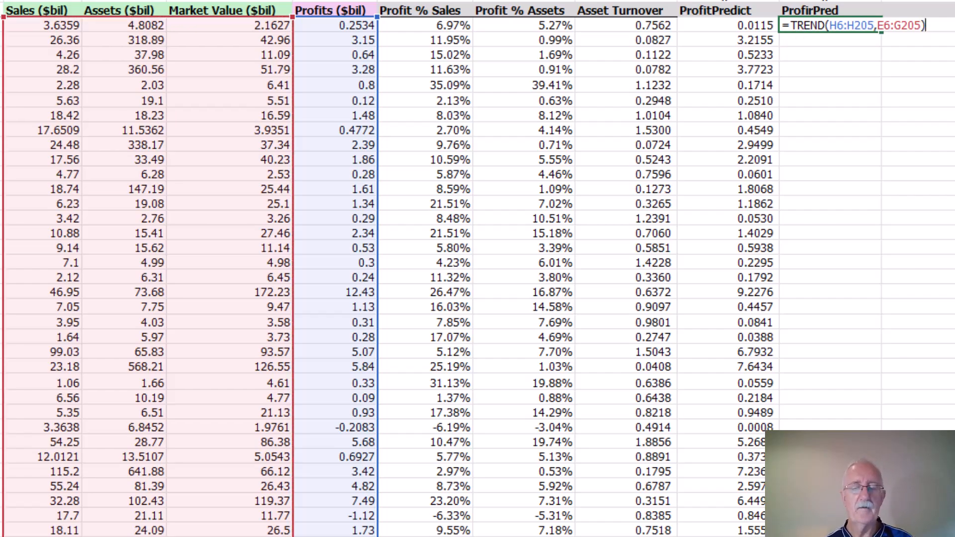
key("Return")
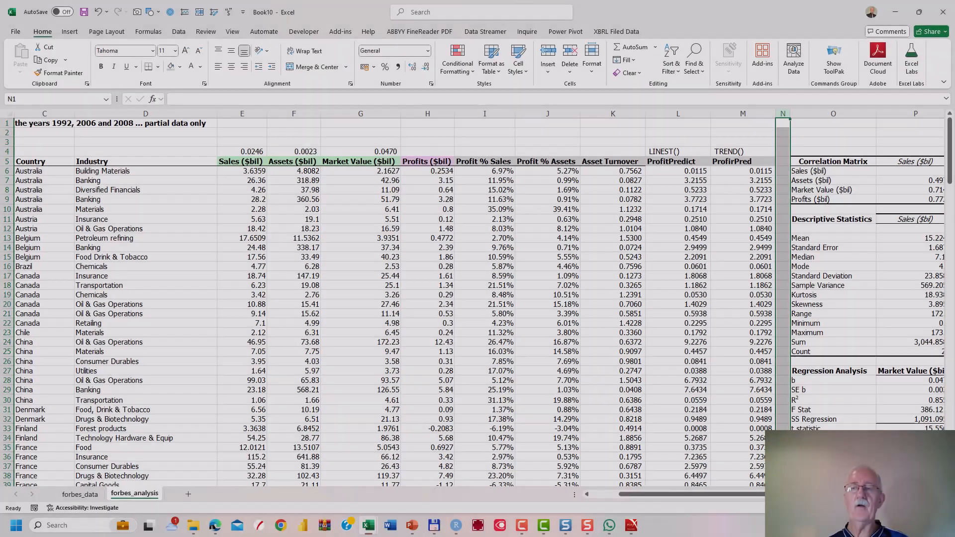
Review the regression analysis table beside the charts, then return to the start of the data columns
scroll(388, 298, "down", 2)
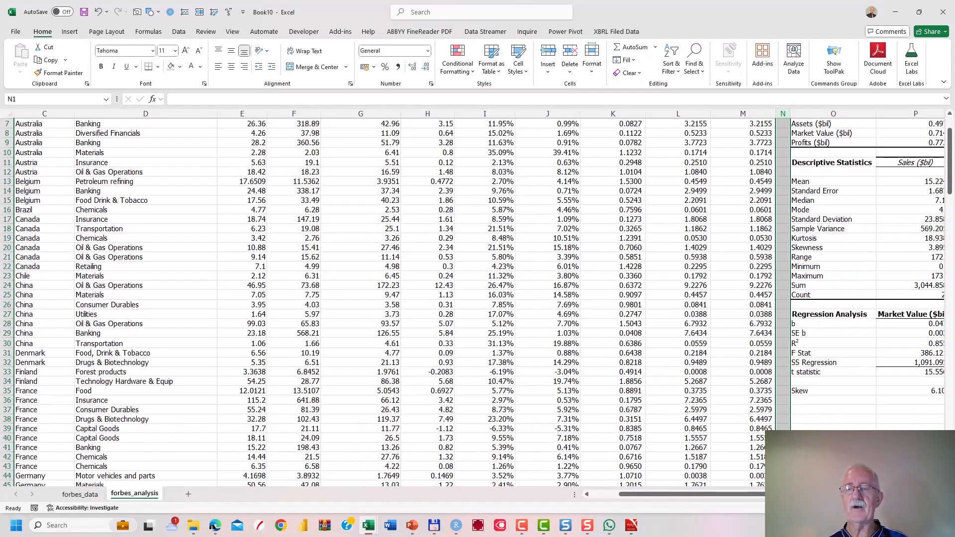
left_click_drag(770, 494, 929, 495)
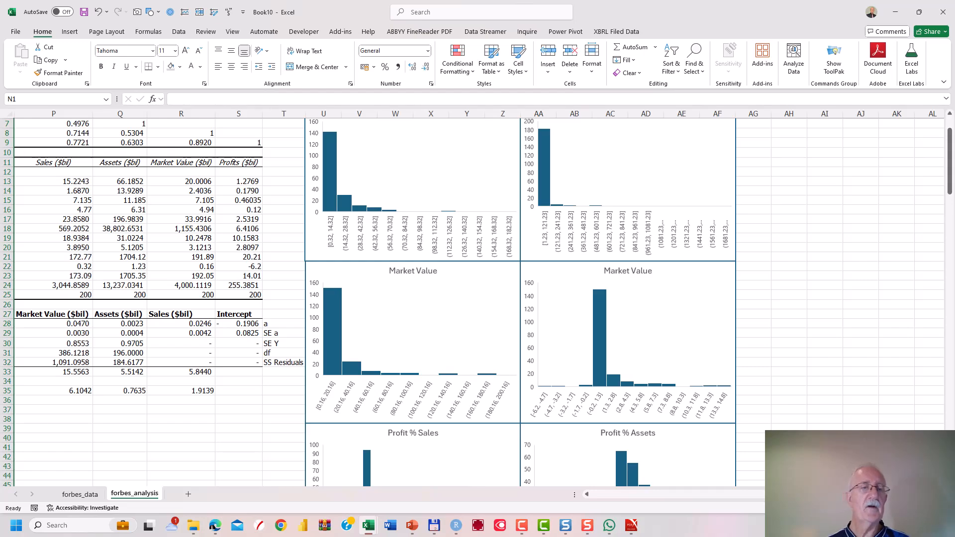
left_click(54, 315)
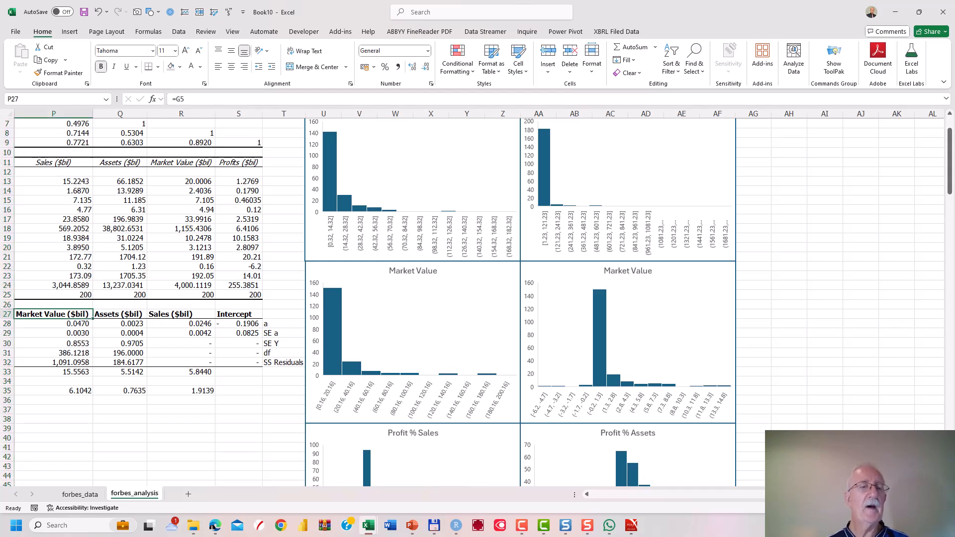
key("ctrl+Home")
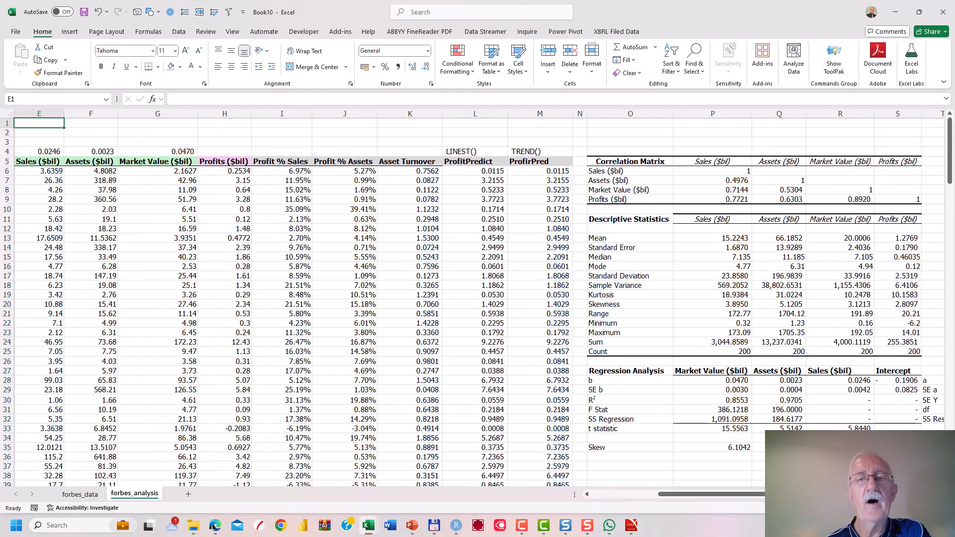
Compare the formulas in the first ProfitPredict and ProfirPred cells, then go back to the start of that row
left_click(475, 171)
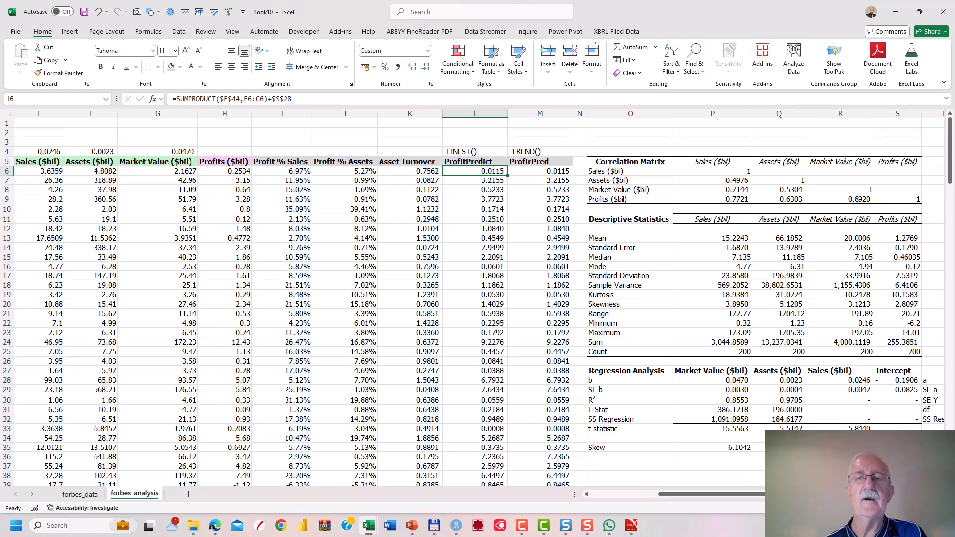
left_click(540, 170)
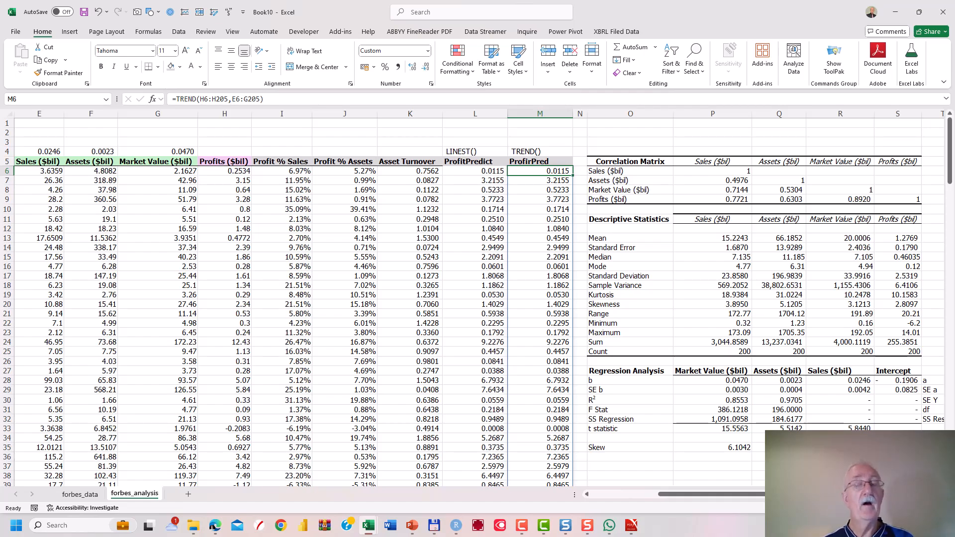
key("Home")
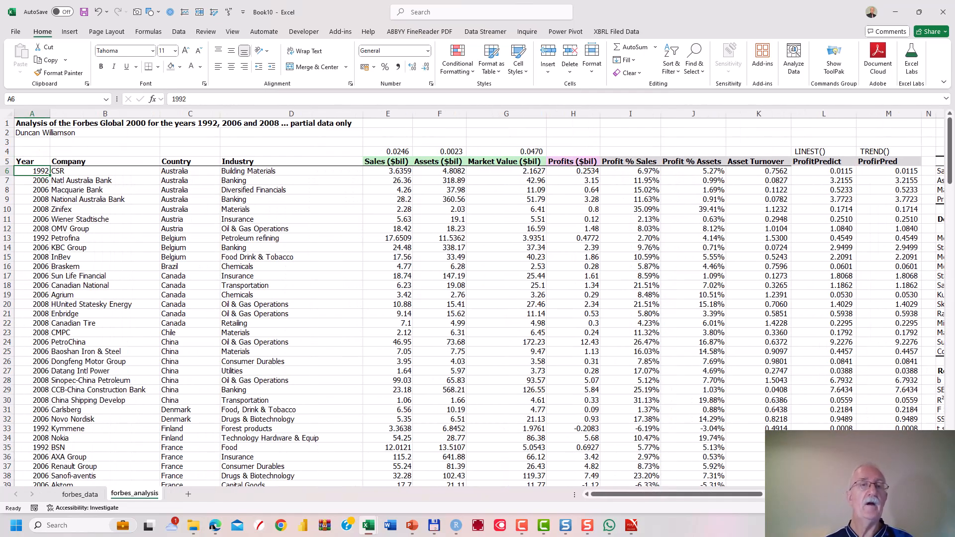